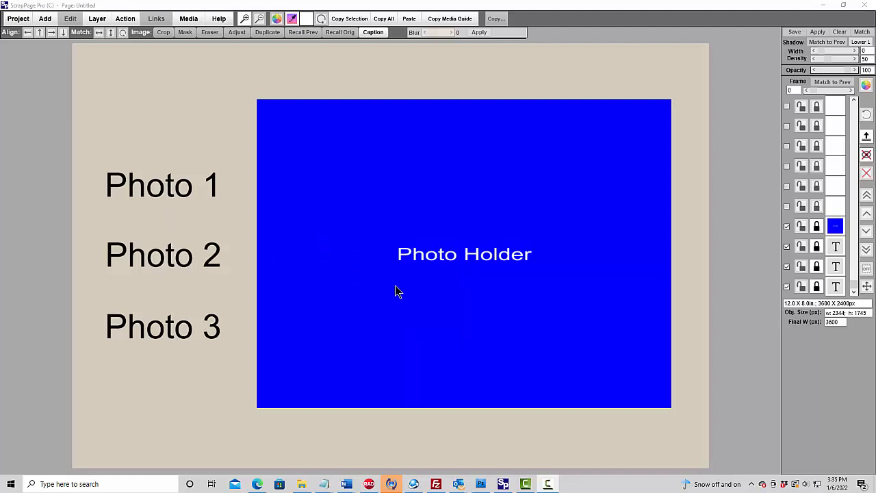
# - Open the Action Page Quickview, test the Photo 1, 2 and 3 links and the close button, then close the preview tab
pyautogui.click(188, 20)
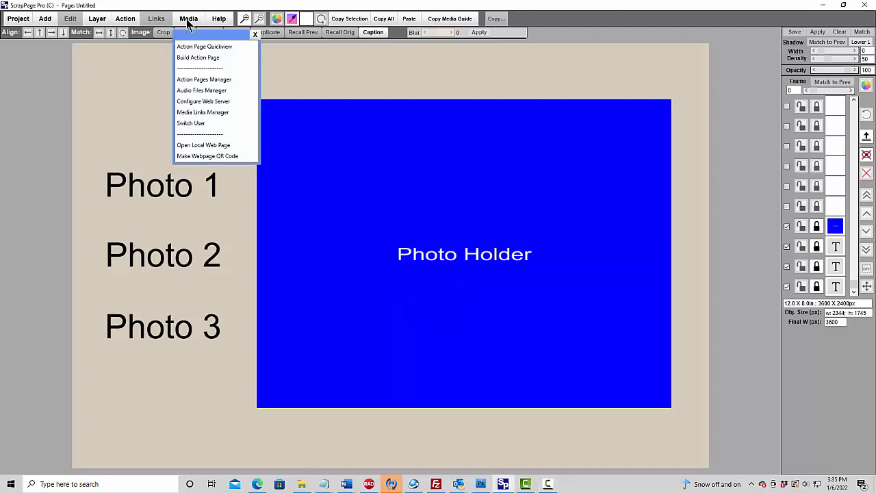
pyautogui.click(219, 46)
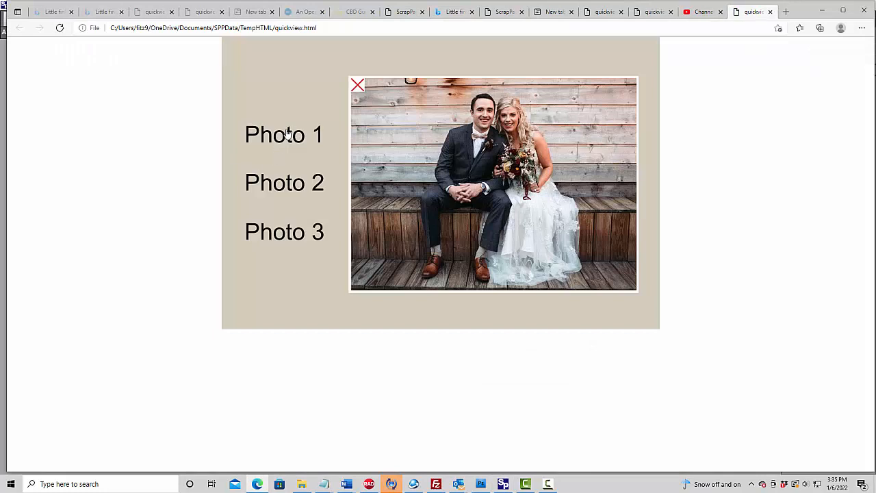
pyautogui.click(288, 135)
pyautogui.click(288, 191)
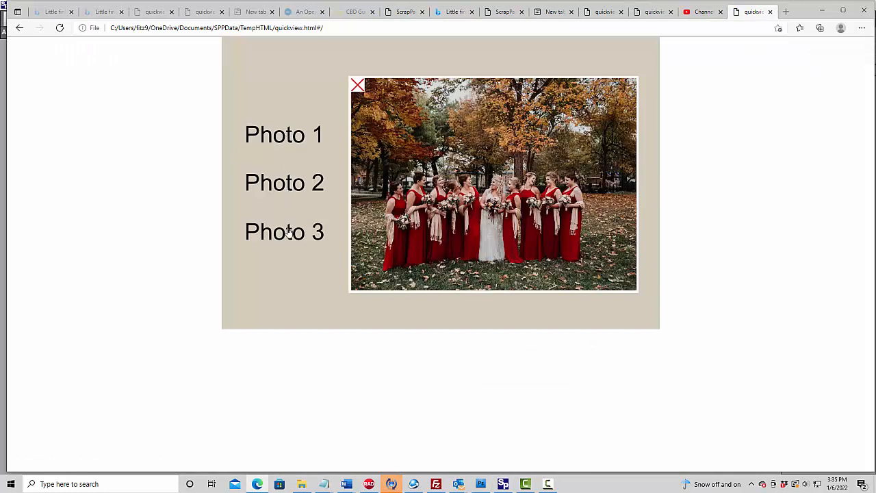
pyautogui.click(287, 231)
pyautogui.click(358, 87)
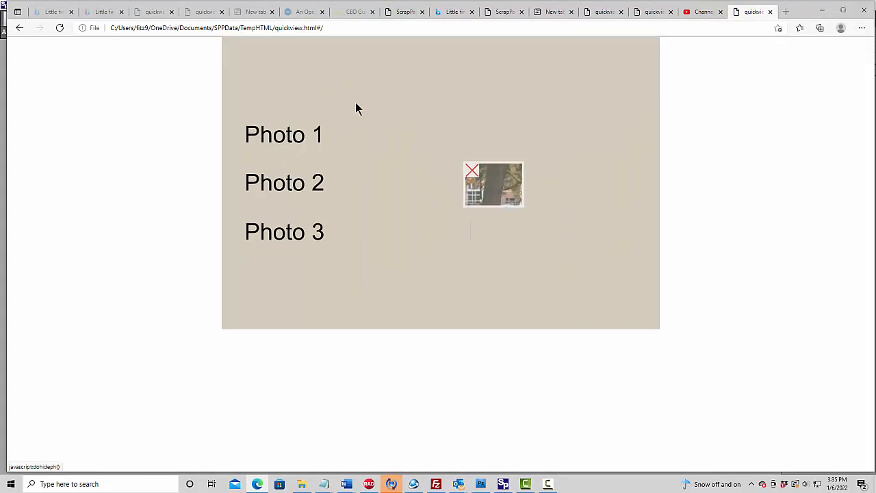
pyautogui.click(283, 138)
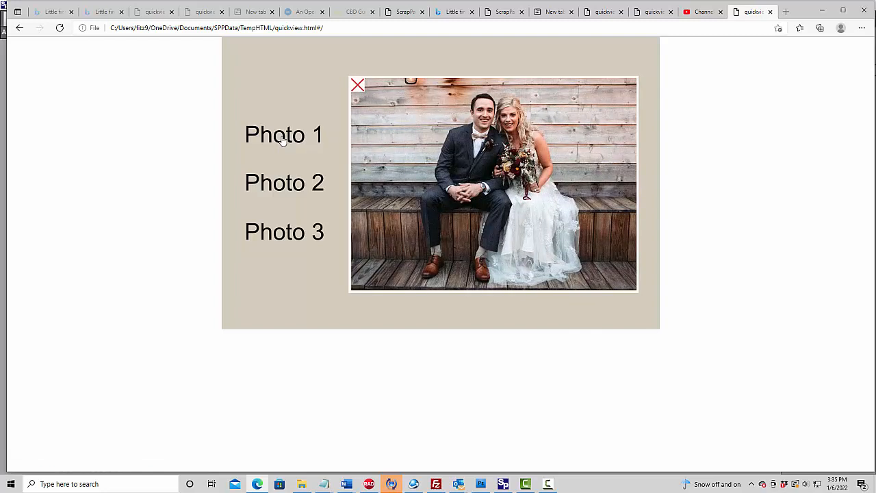
pyautogui.click(771, 12)
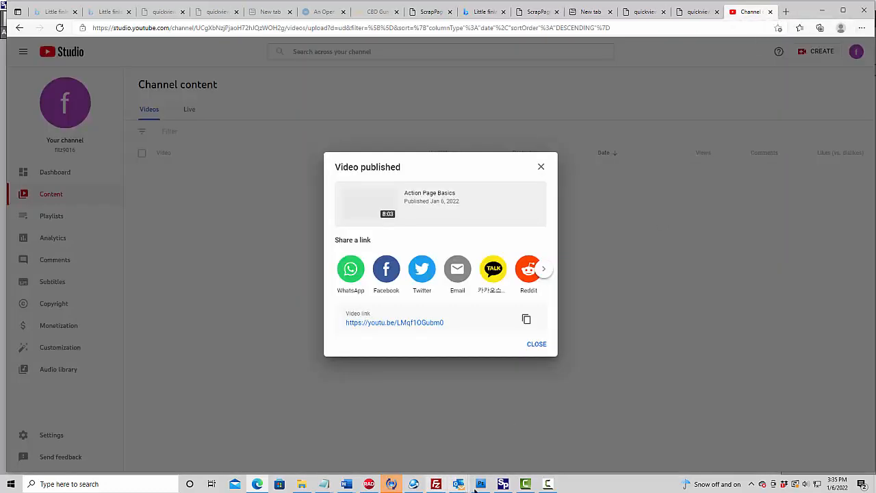
# - Return to ScrapPage and open Build Action Page to build the page for local viewing
pyautogui.click(506, 484)
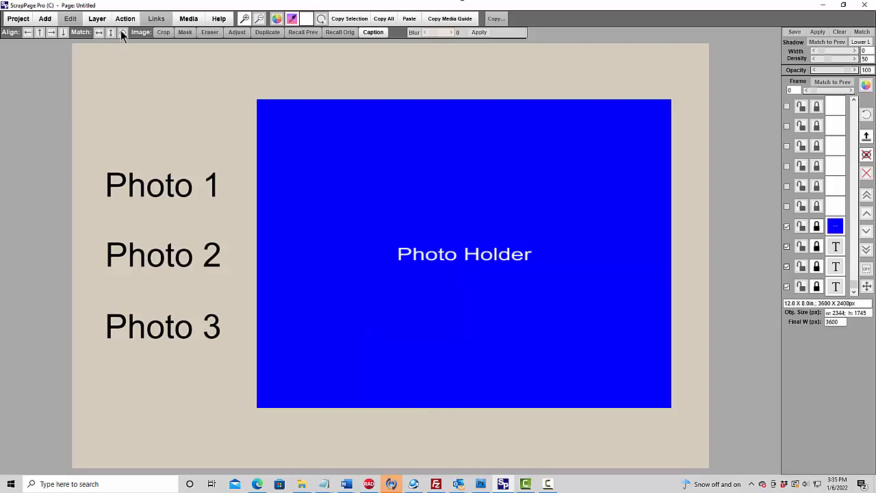
pyautogui.click(189, 21)
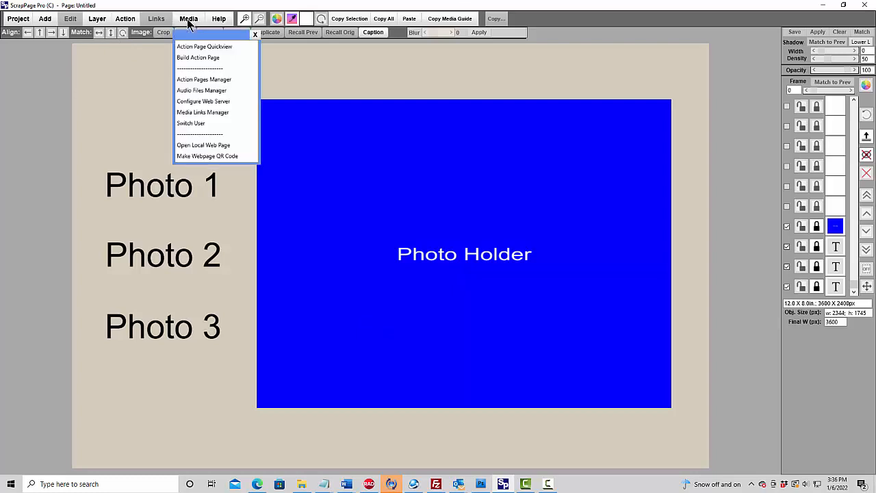
pyautogui.click(204, 58)
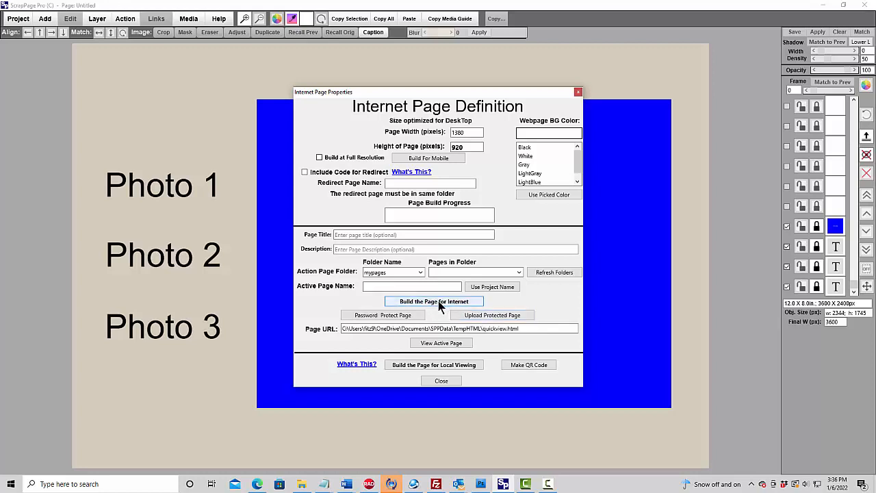
pyautogui.click(436, 369)
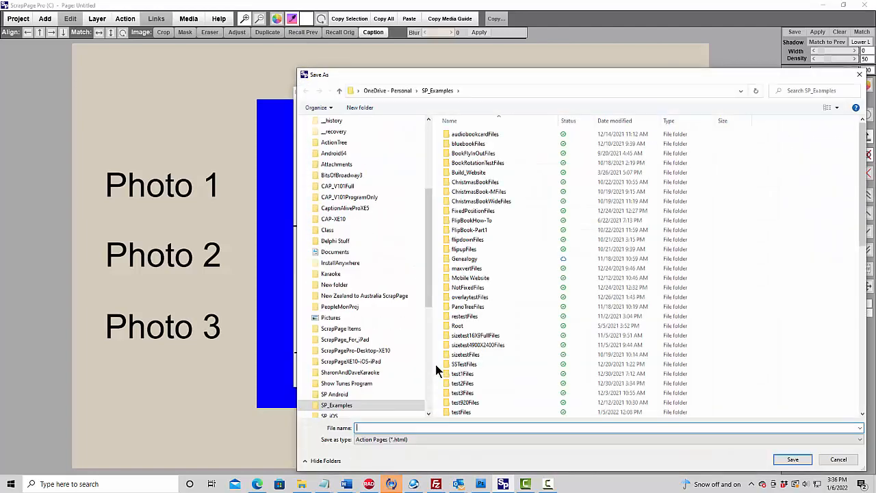
# - Save the local action page as PhotoHolderExample in the SP_Examples folder
pyautogui.moveTo(576, 73); pyautogui.dragTo(424, 67)
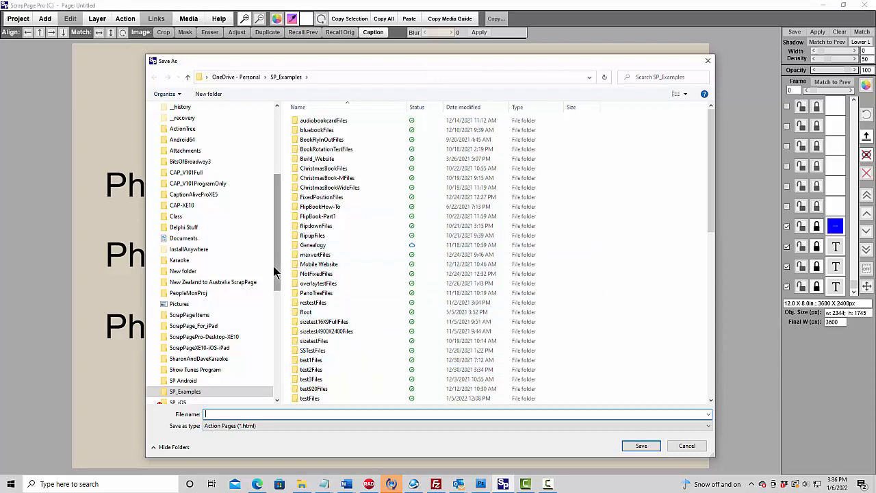
pyautogui.moveTo(277, 277); pyautogui.dragTo(279, 282)
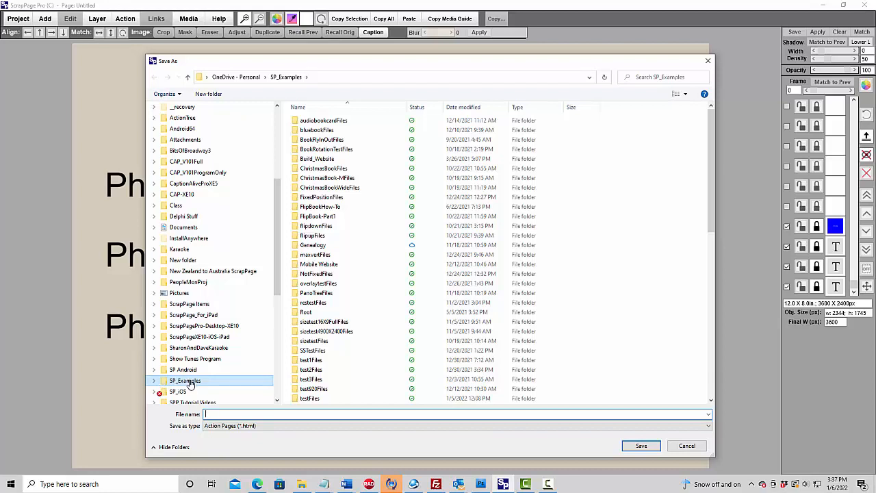
pyautogui.click(222, 414)
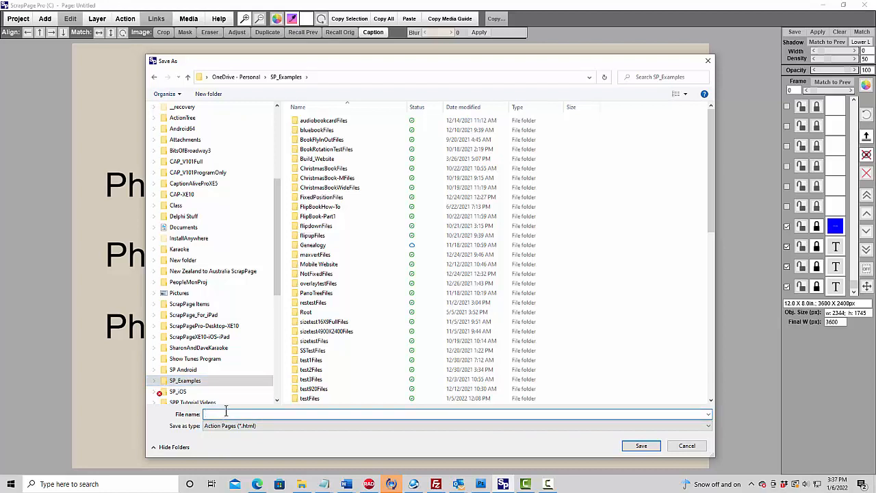
pyautogui.write('PhotoHolderExample')
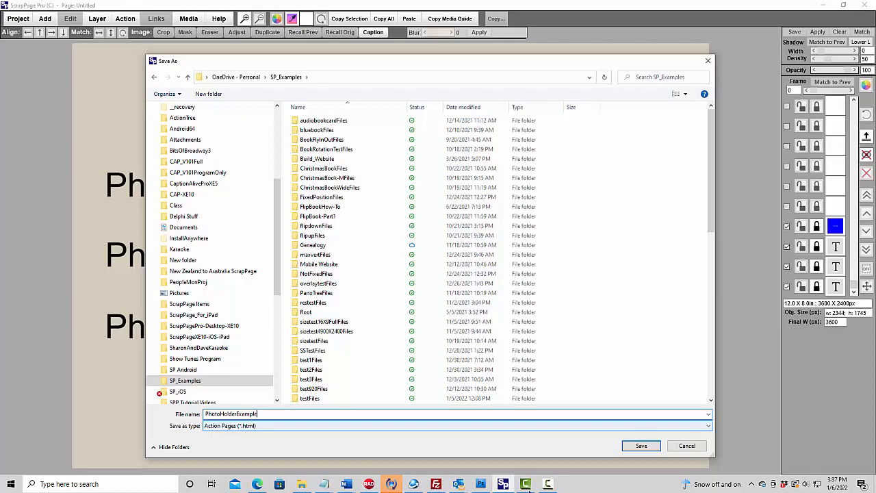
pyautogui.click(640, 448)
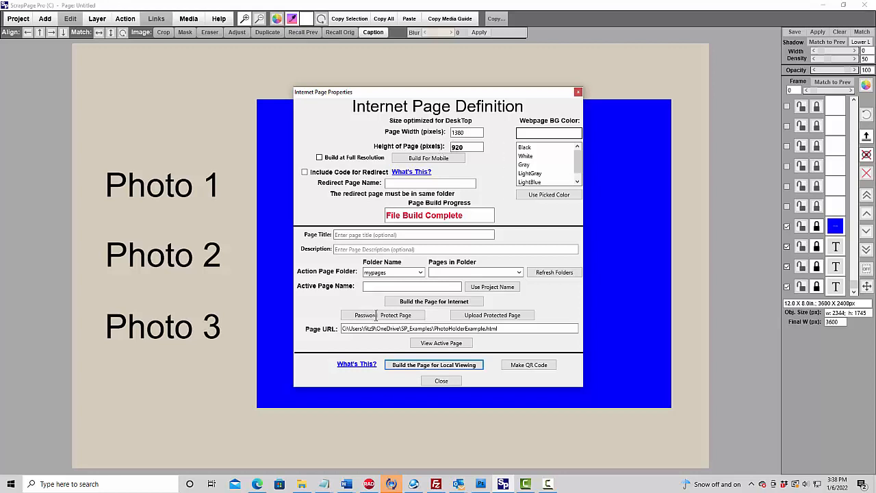
# - View the active page in the browser and test each photo link and the close button
pyautogui.click(439, 344)
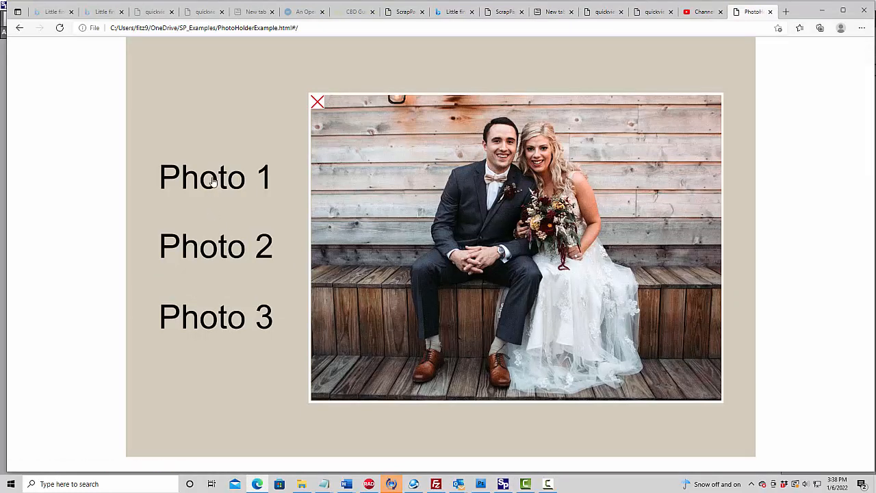
pyautogui.click(208, 249)
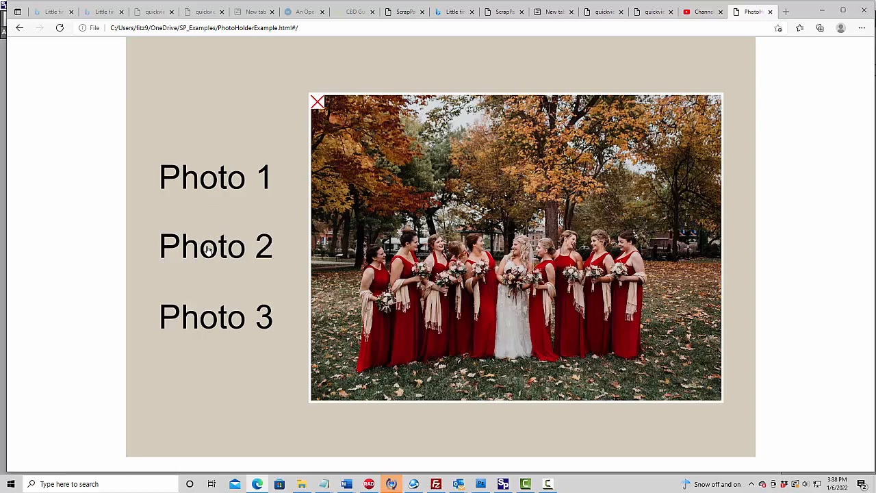
pyautogui.click(217, 318)
pyautogui.click(317, 103)
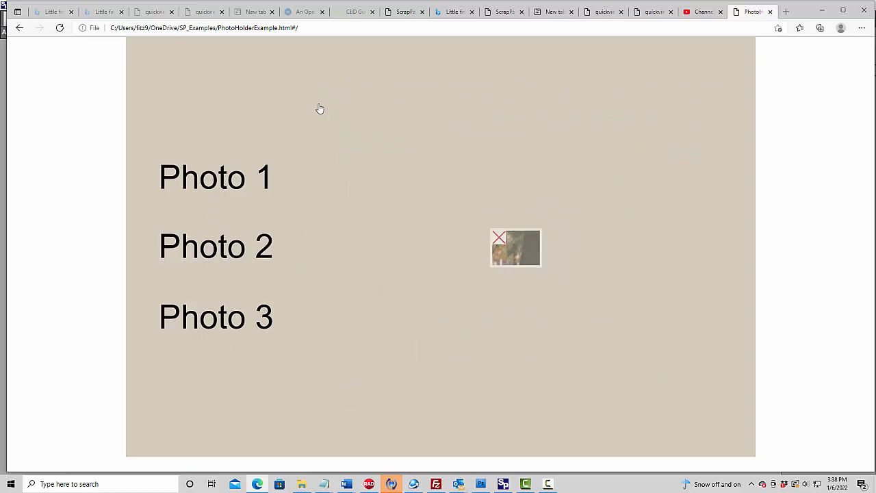
pyautogui.click(236, 249)
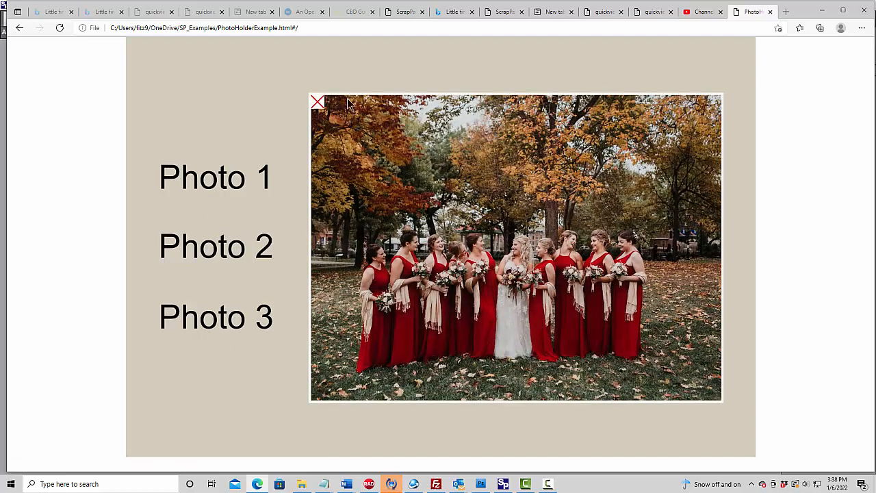
pyautogui.click(317, 103)
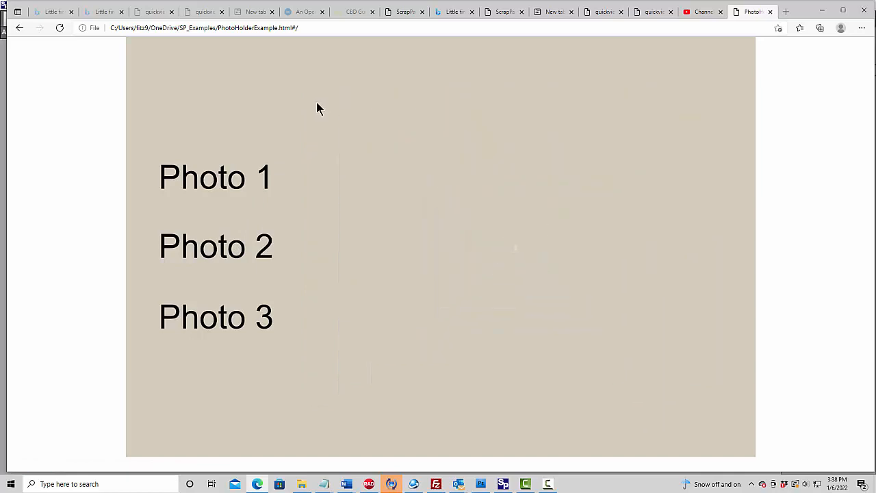
pyautogui.click(217, 190)
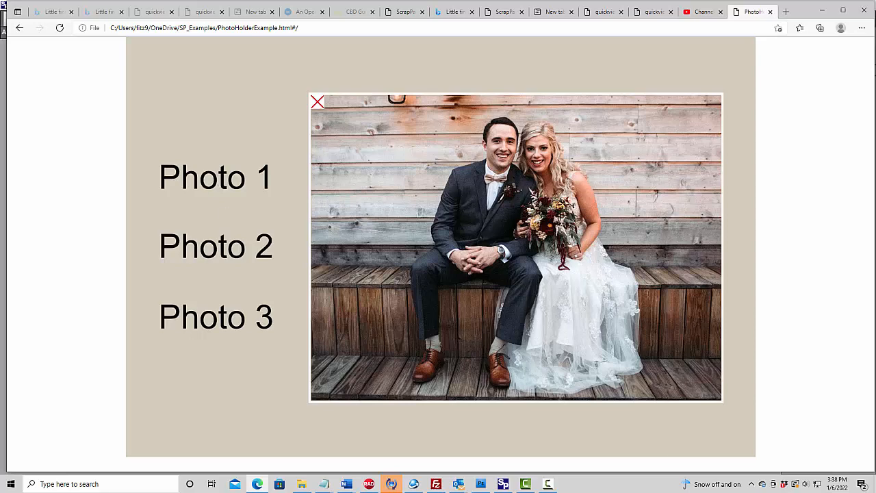
# - Browse the SP_Examples folder in File Explorer and open PhotoHolderExampleFiles to examine the generated images
pyautogui.moveTo(875, 14); pyautogui.dragTo(518, 37)
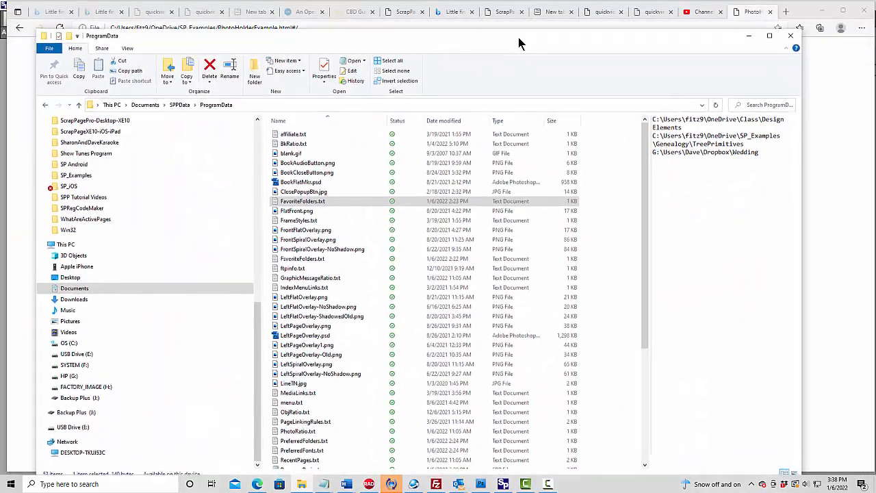
pyautogui.click(65, 177)
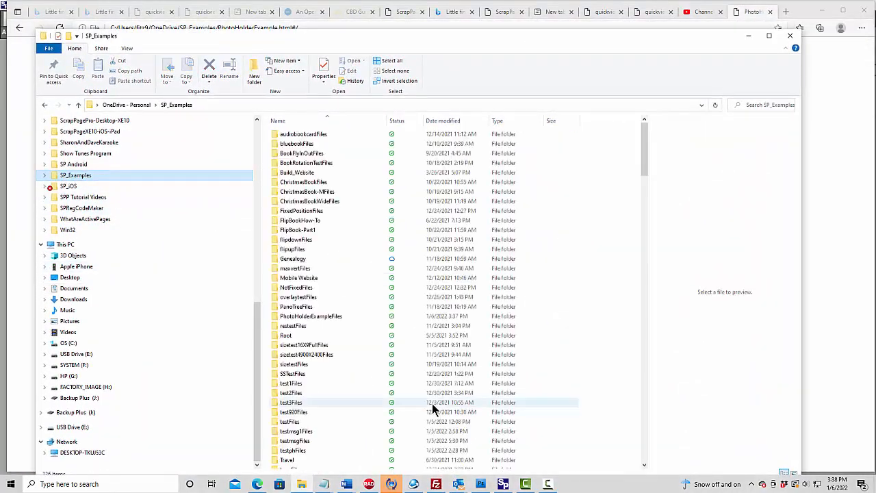
pyautogui.scroll(-10, 445, 356)
pyautogui.scroll(-18, 373, 401)
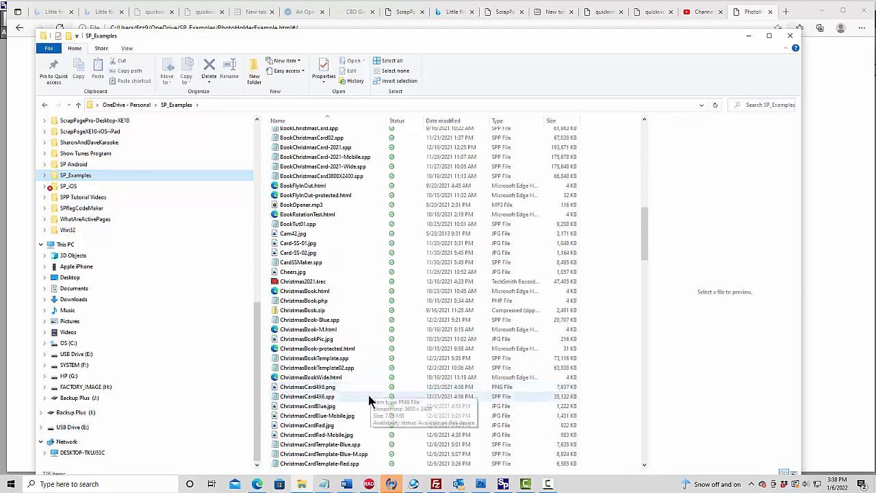
pyautogui.scroll(-20, 373, 402)
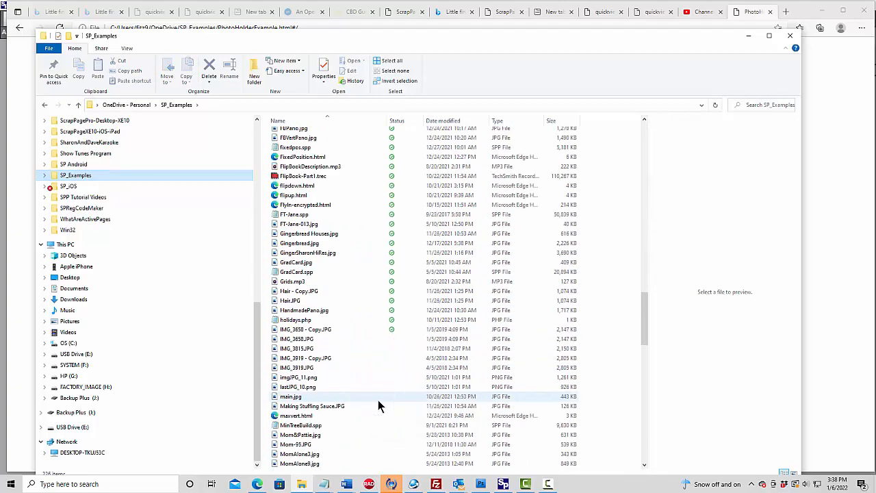
pyautogui.scroll(-3, 375, 406)
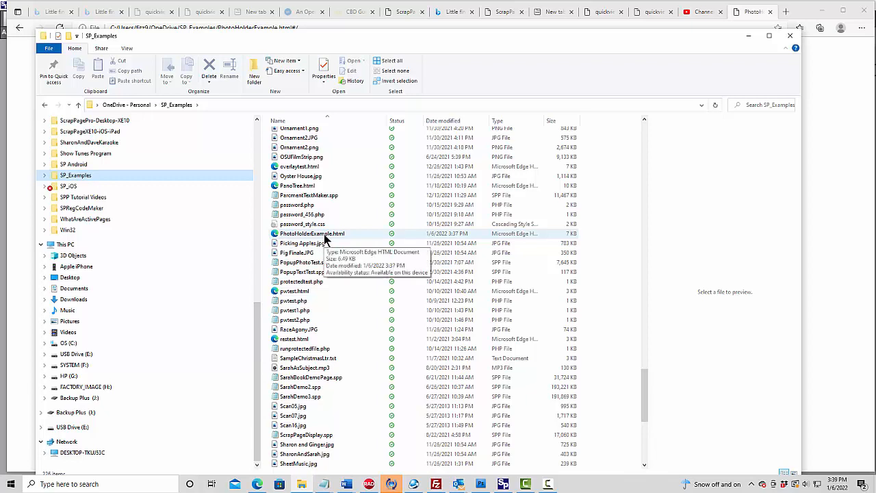
pyautogui.scroll(20, 324, 237)
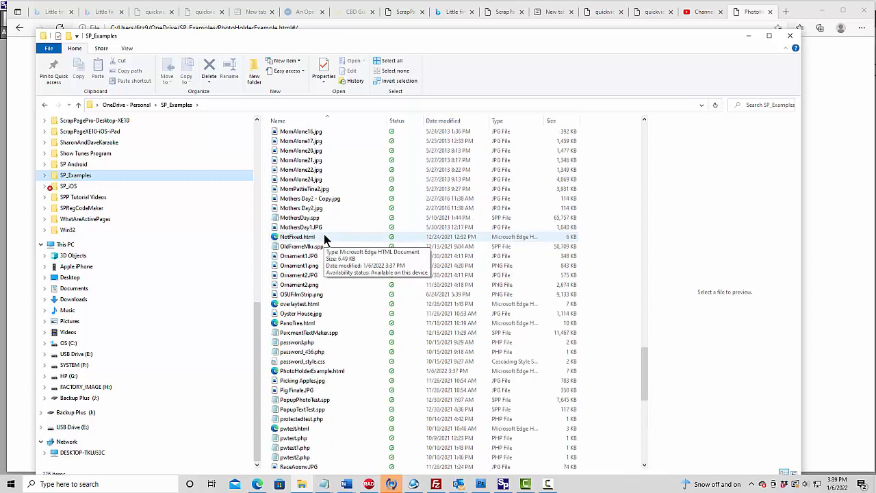
pyautogui.scroll(20, 324, 237)
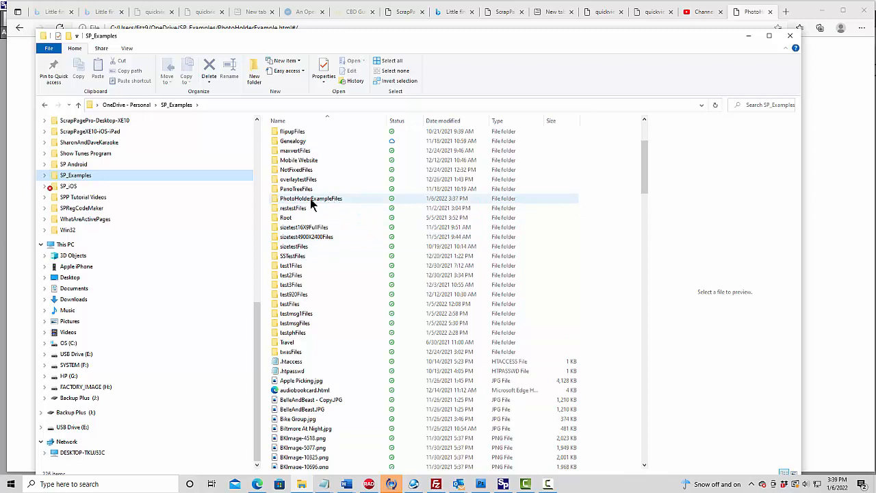
pyautogui.doubleClick(295, 199)
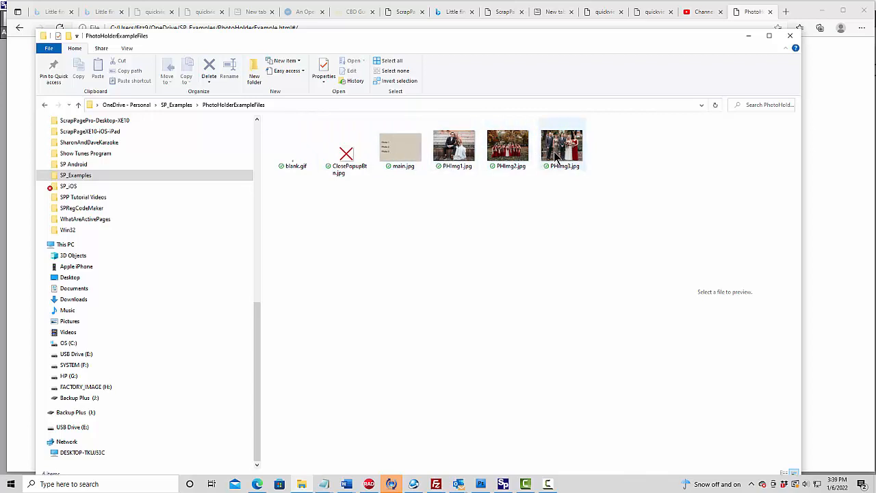
pyautogui.moveTo(554, 151)
pyautogui.moveTo(552, 167)
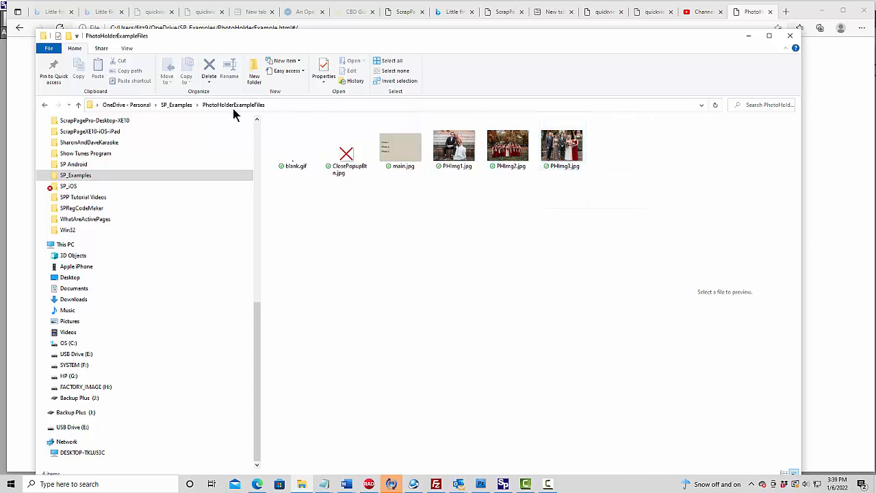
# - Return to SP_Examples and locate the PhotoHolderExample.html file
pyautogui.click(176, 105)
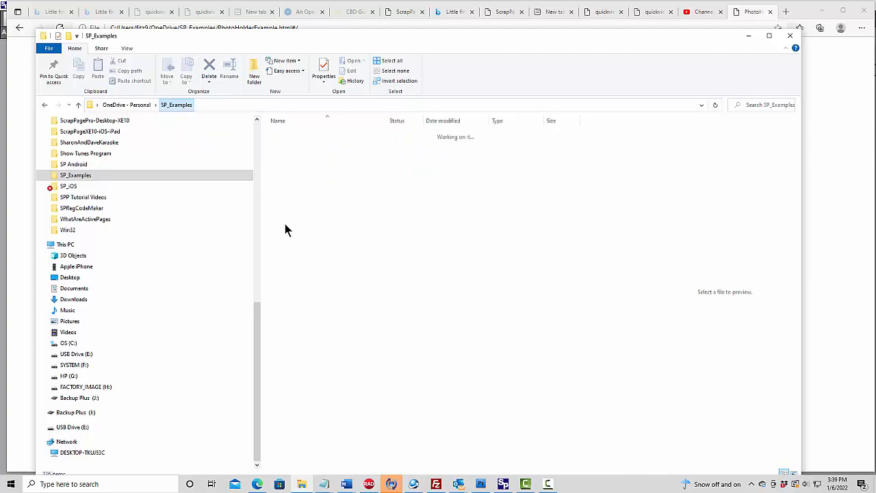
pyautogui.scroll(-20, 304, 403)
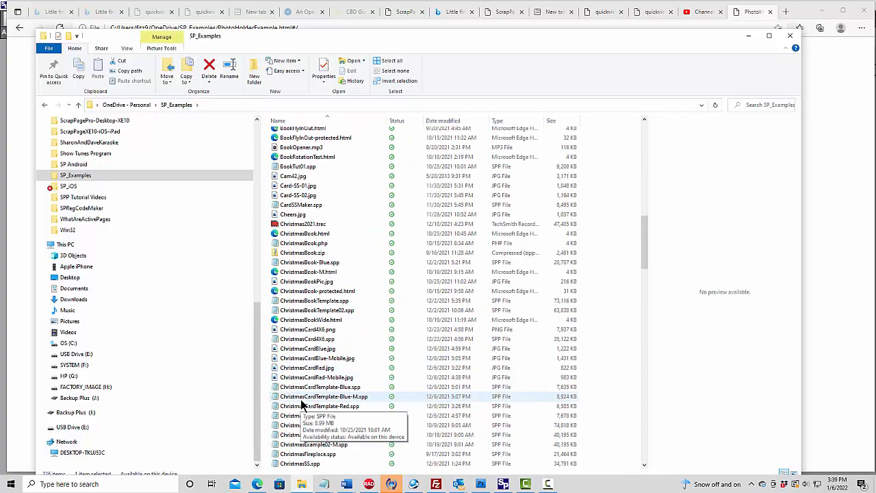
pyautogui.scroll(-20, 303, 405)
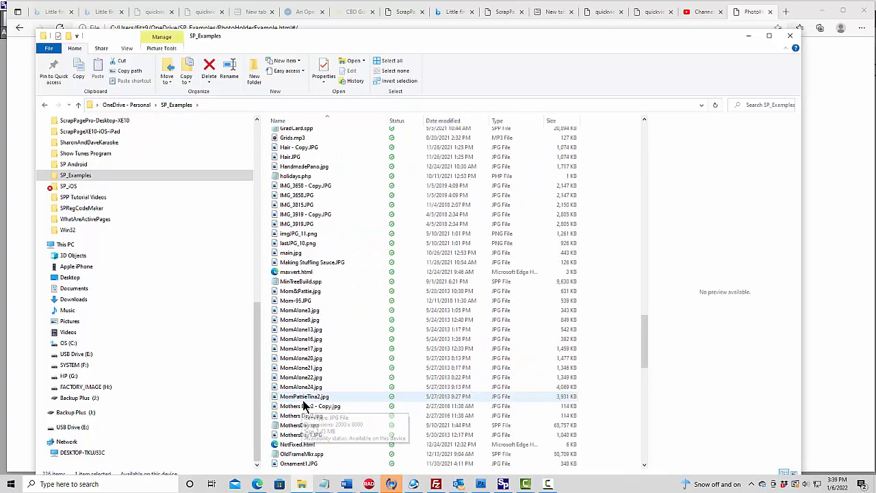
pyautogui.scroll(-2, 305, 405)
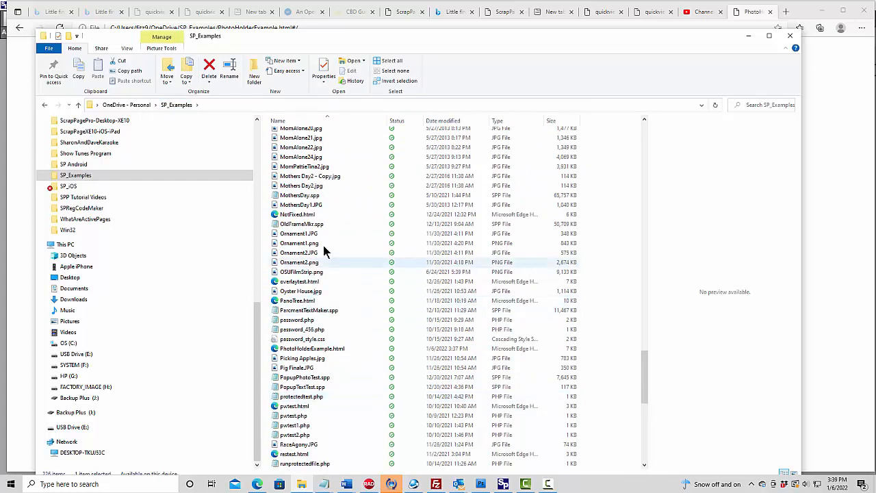
pyautogui.click(275, 350)
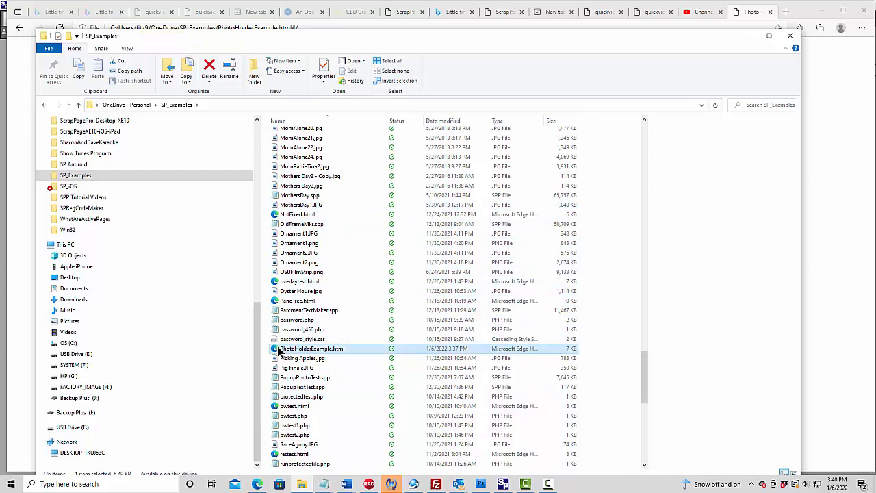
# - Open the local PhotoHolderExample page in the browser and test the Photo 1, Photo 2 and Photo 3 links
pyautogui.click(259, 483)
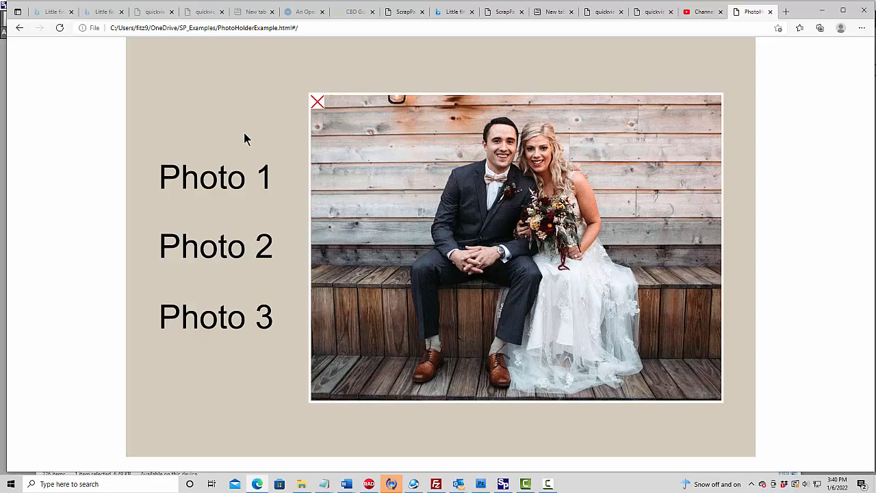
pyautogui.click(222, 258)
pyautogui.click(223, 322)
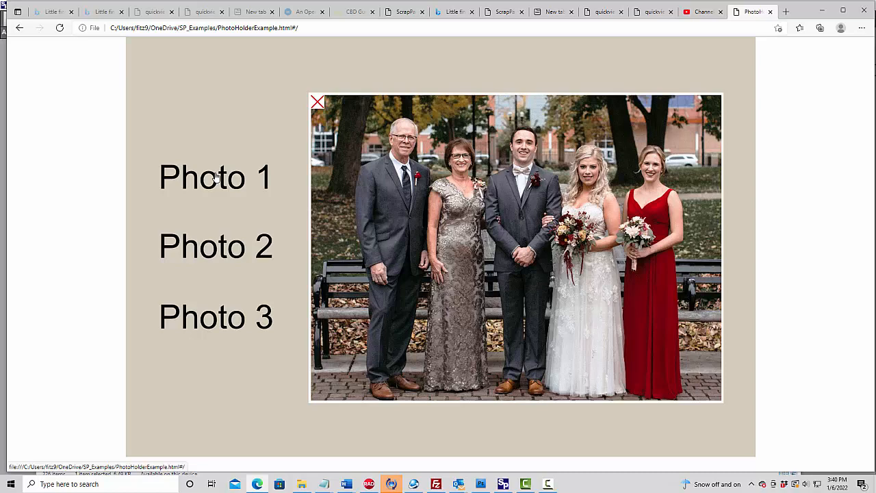
pyautogui.click(221, 252)
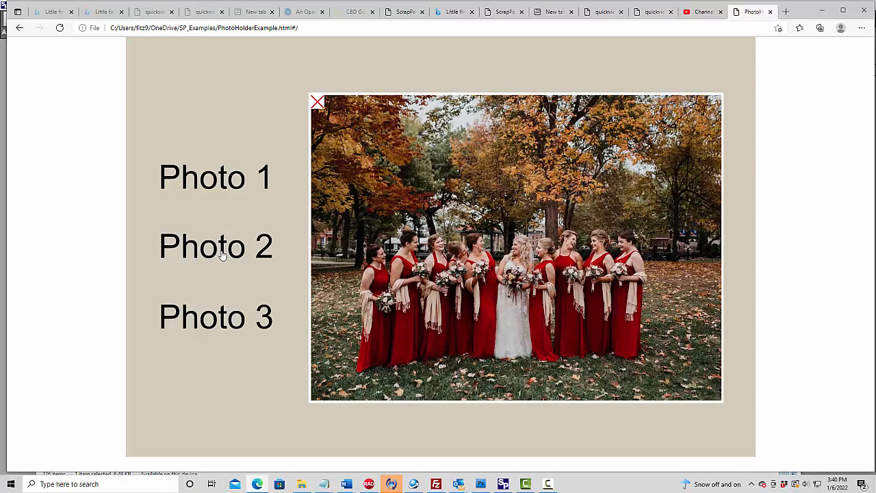
pyautogui.click(234, 334)
pyautogui.click(205, 186)
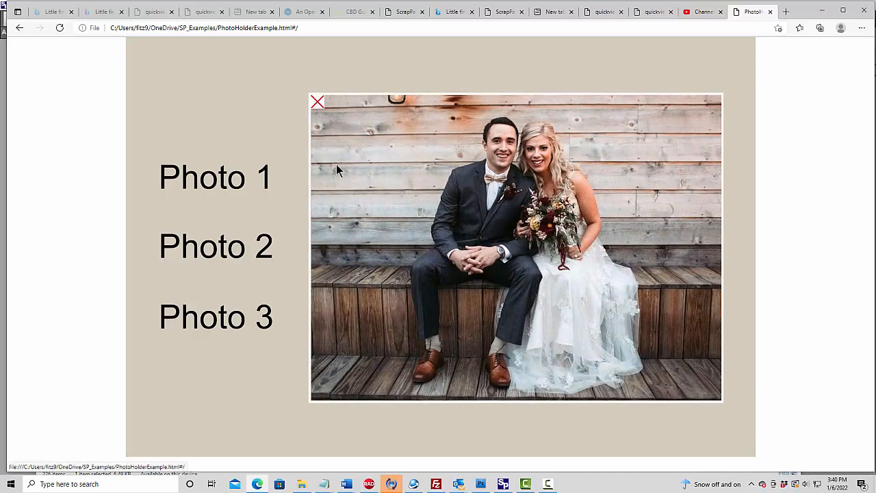
# - Close the PhotoHolderExample tab and the quickview preview tabs in the browser
pyautogui.click(771, 12)
pyautogui.click(770, 11)
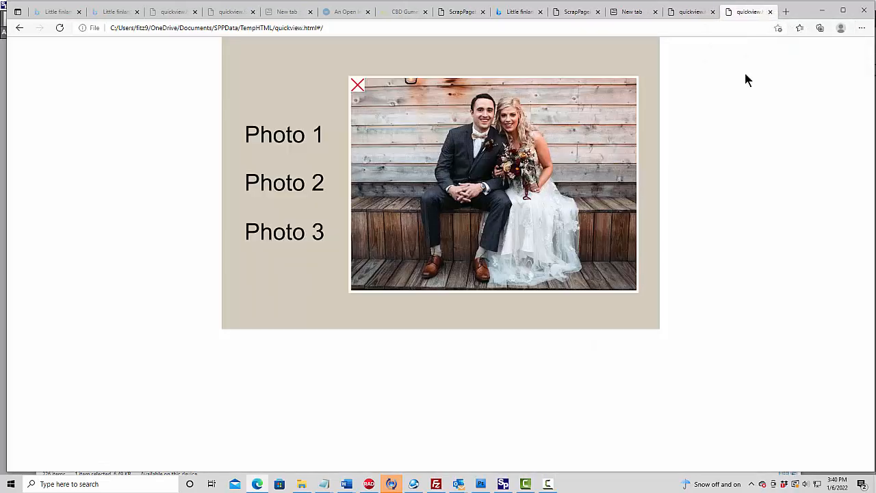
pyautogui.click(770, 11)
pyautogui.click(770, 11)
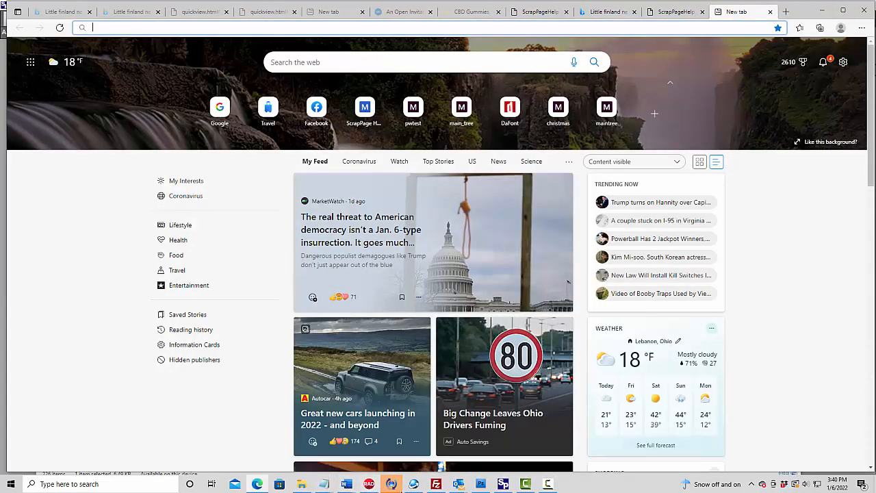
# - Back in ScrapPage Pro, build the action page for the Internet as PhotoExample in the mypages folder
pyautogui.click(503, 484)
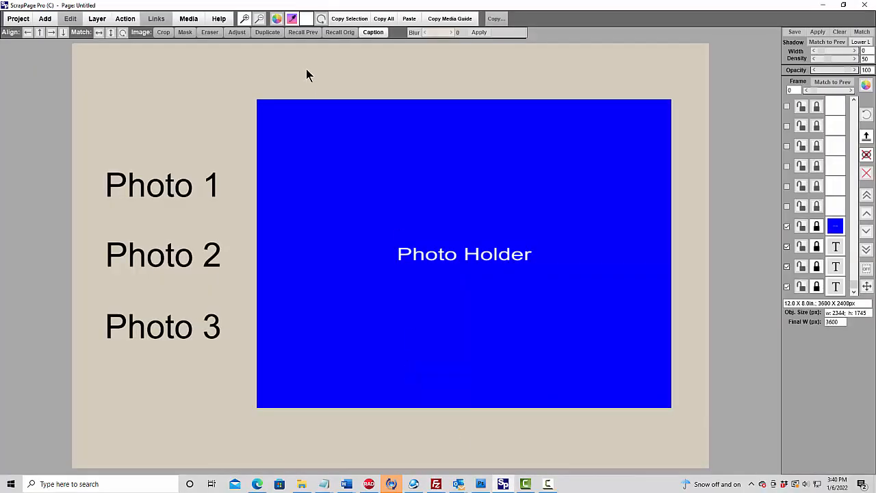
pyautogui.click(189, 19)
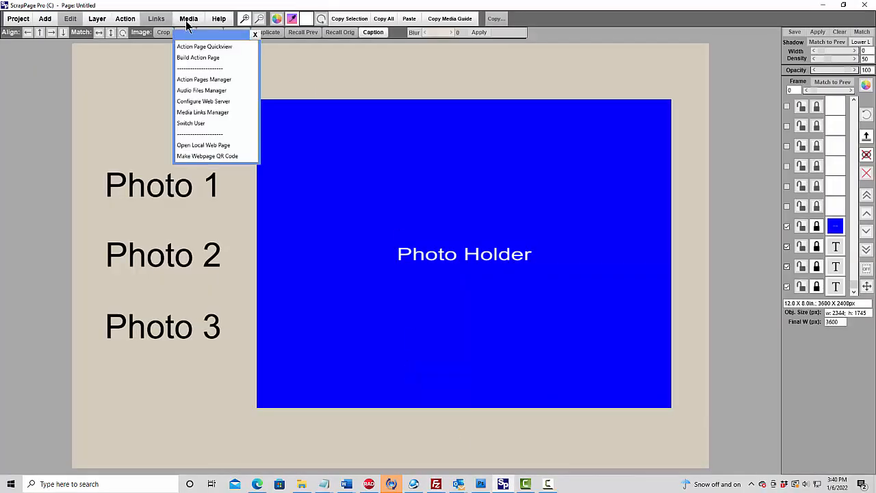
pyautogui.click(193, 59)
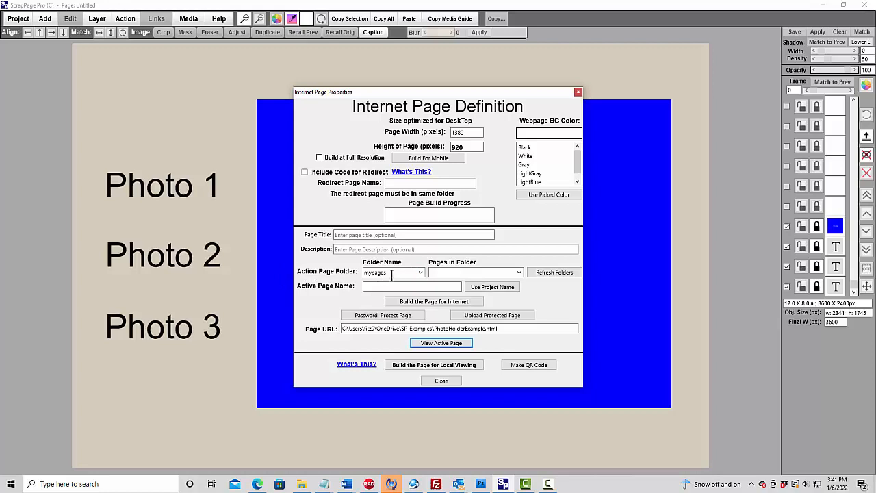
pyautogui.click(411, 288)
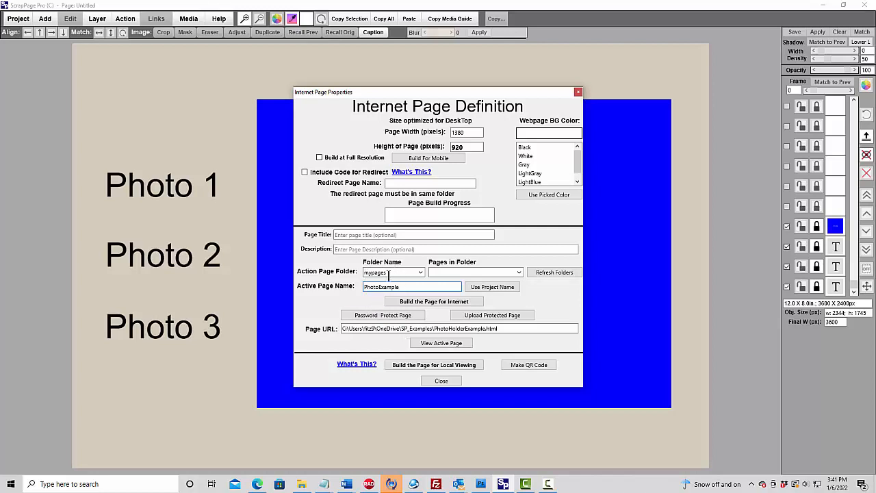
pyautogui.click(431, 304)
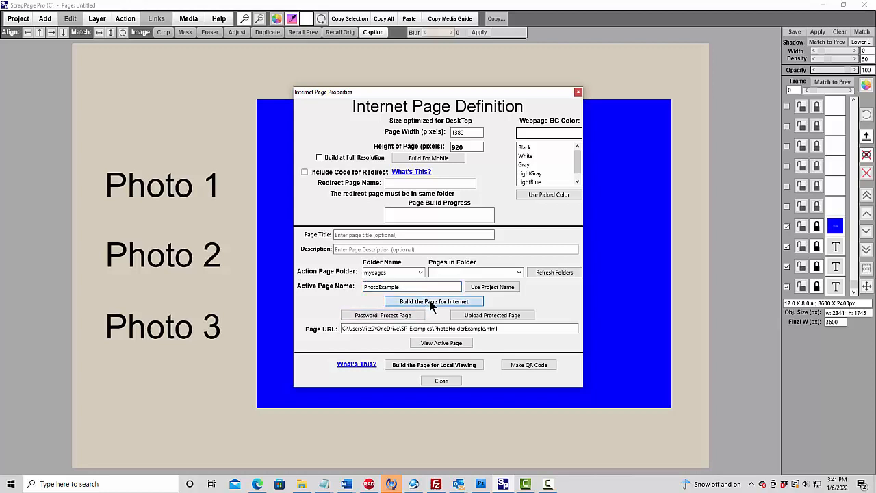
pyautogui.click(434, 302)
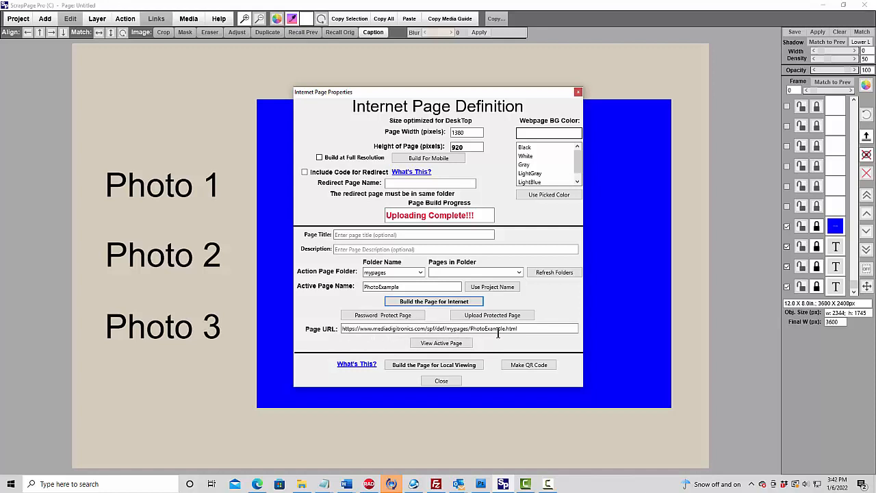
# - View the uploaded active page in the browser and test each photo link and the close button
pyautogui.click(441, 344)
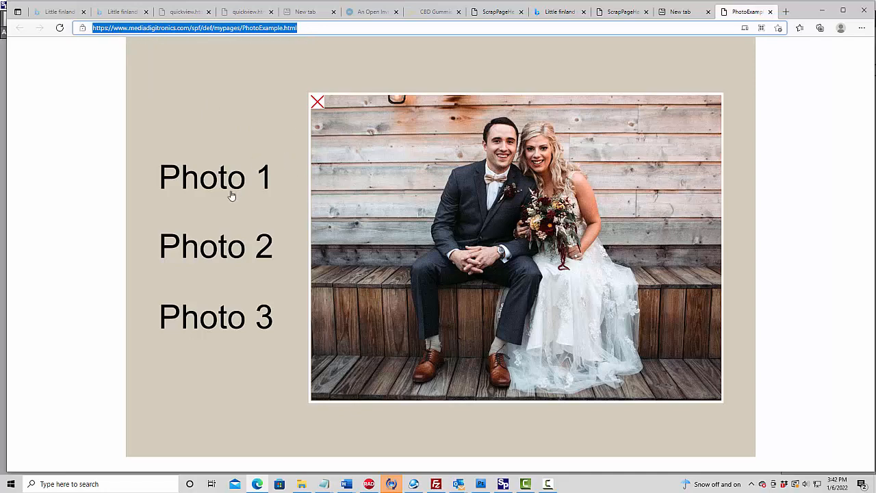
pyautogui.click(235, 312)
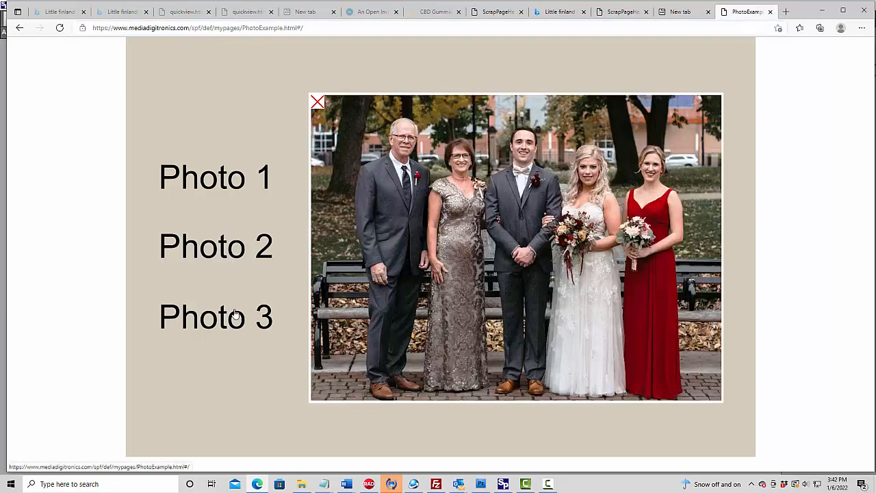
pyautogui.click(208, 180)
pyautogui.click(319, 103)
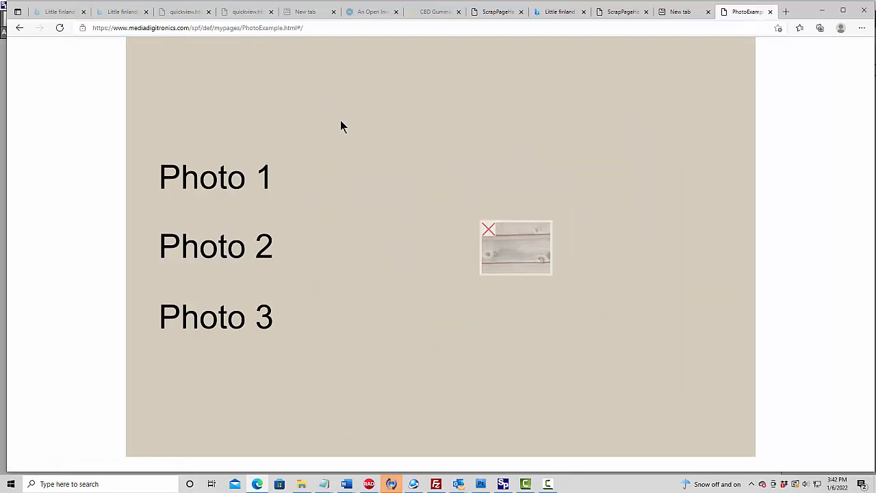
pyautogui.click(219, 185)
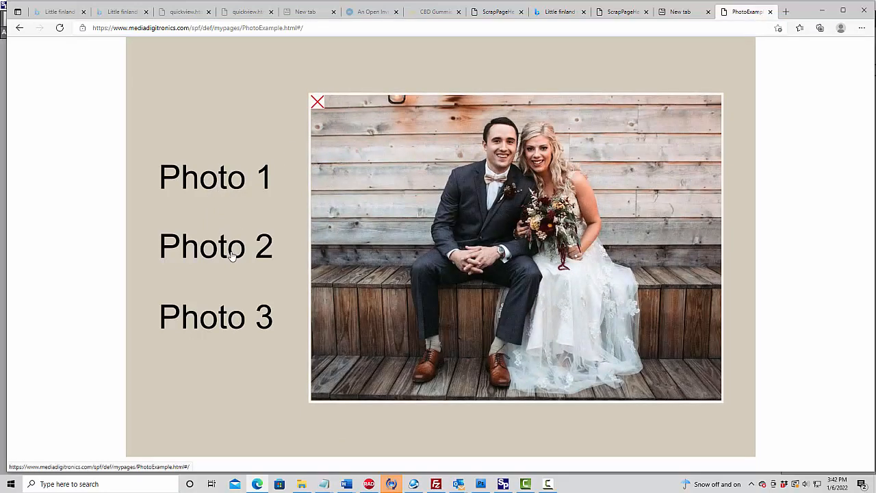
pyautogui.click(235, 250)
pyautogui.click(226, 316)
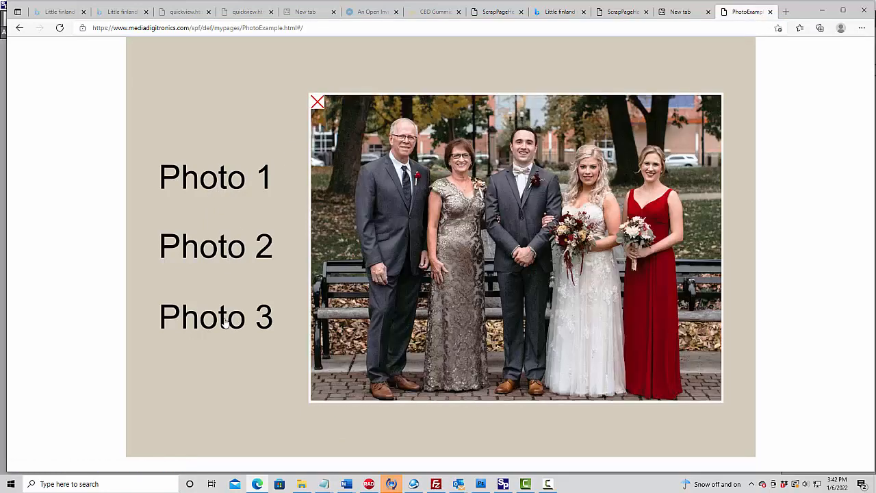